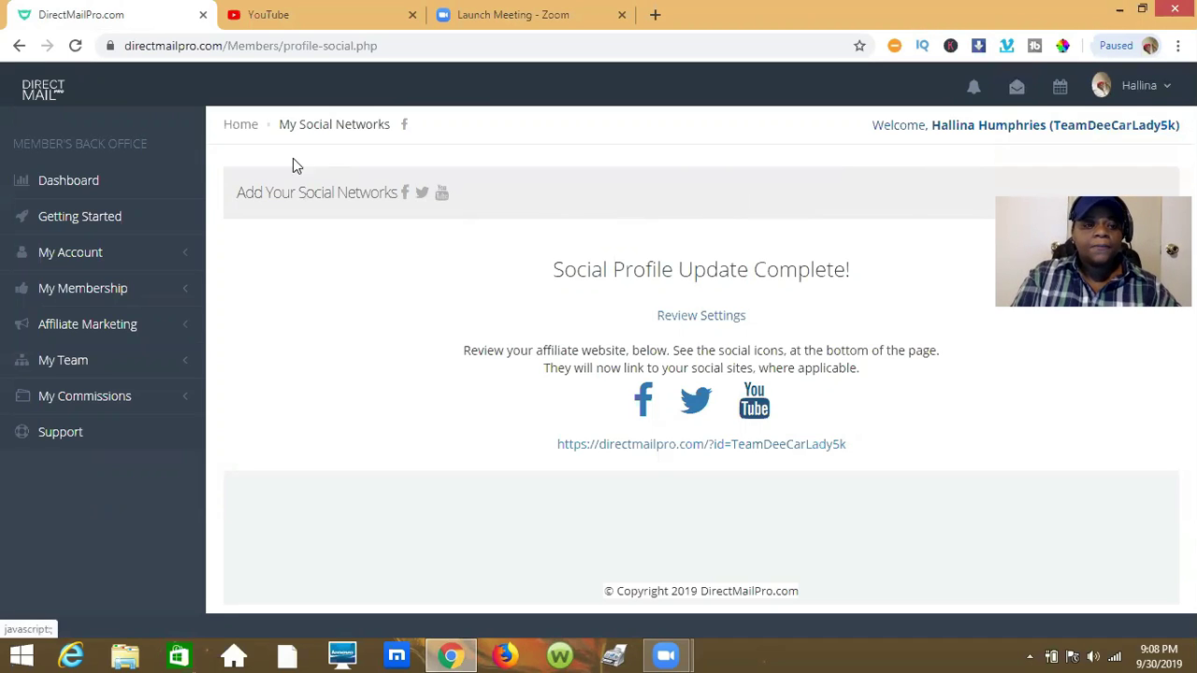
# Step: Open the back office dashboard and go to the My Social Links page of the account
pyautogui.click(44, 88)
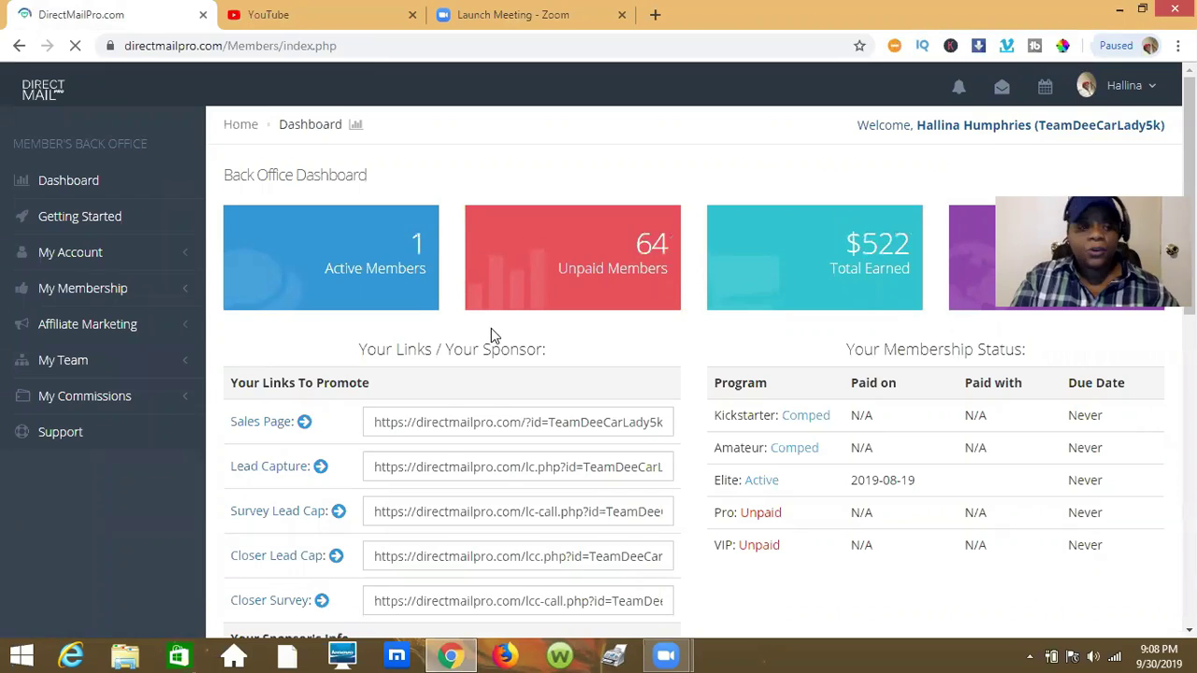
pyautogui.click(128, 255)
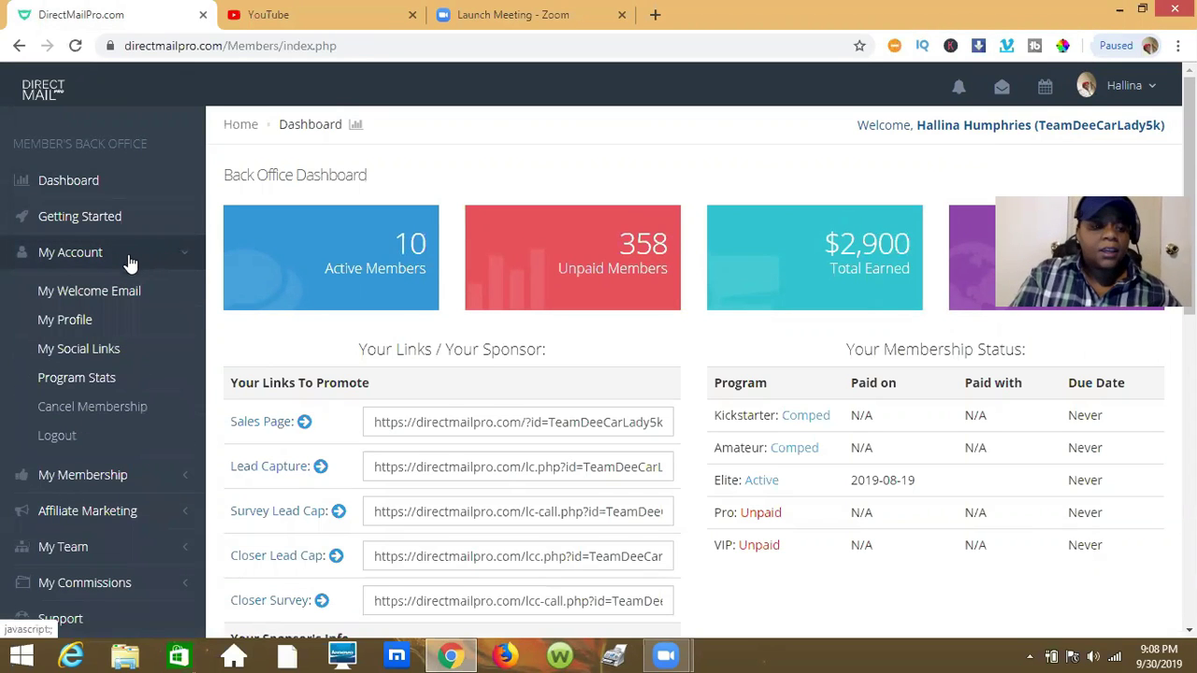
pyautogui.click(112, 352)
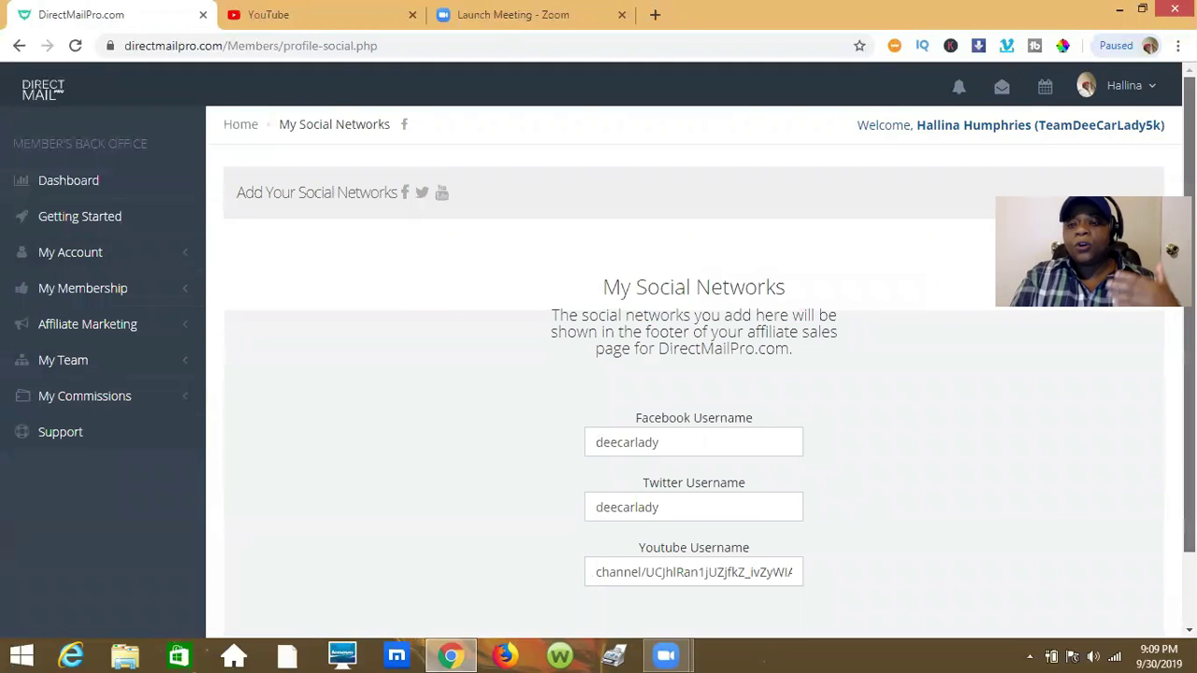
# Step: Review the Facebook and Twitter usernames entered in the My Social Networks form
pyautogui.scroll(-1, 972, 361)
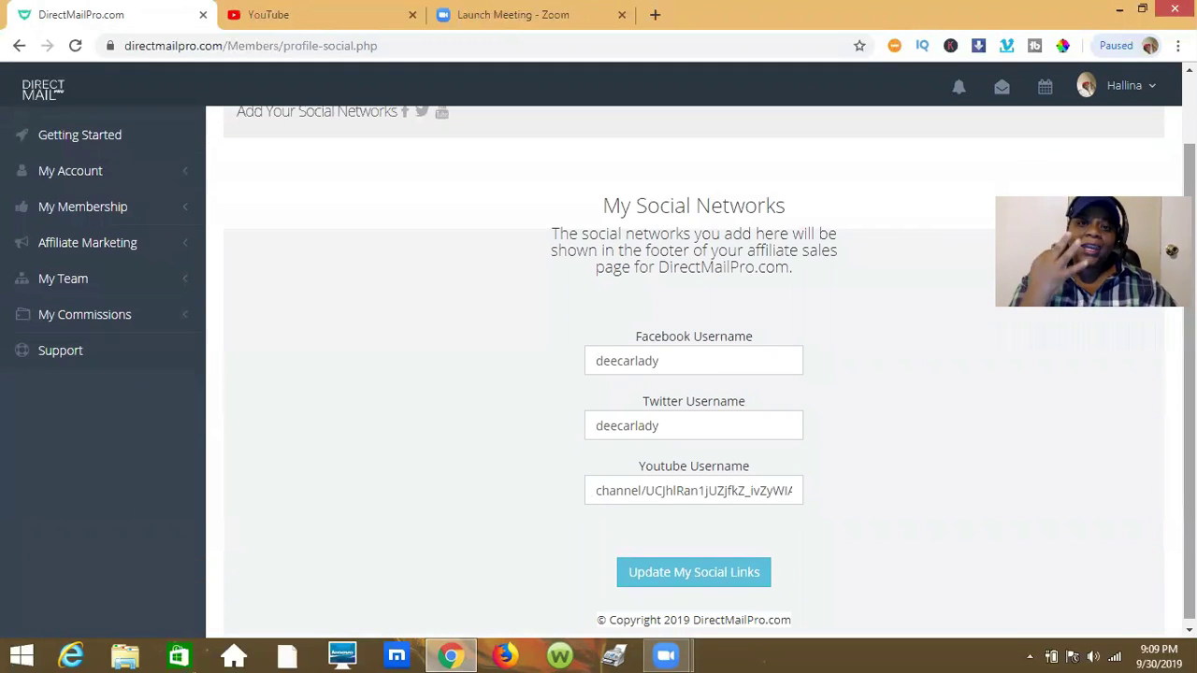
pyautogui.click(752, 425)
pyautogui.click(681, 362)
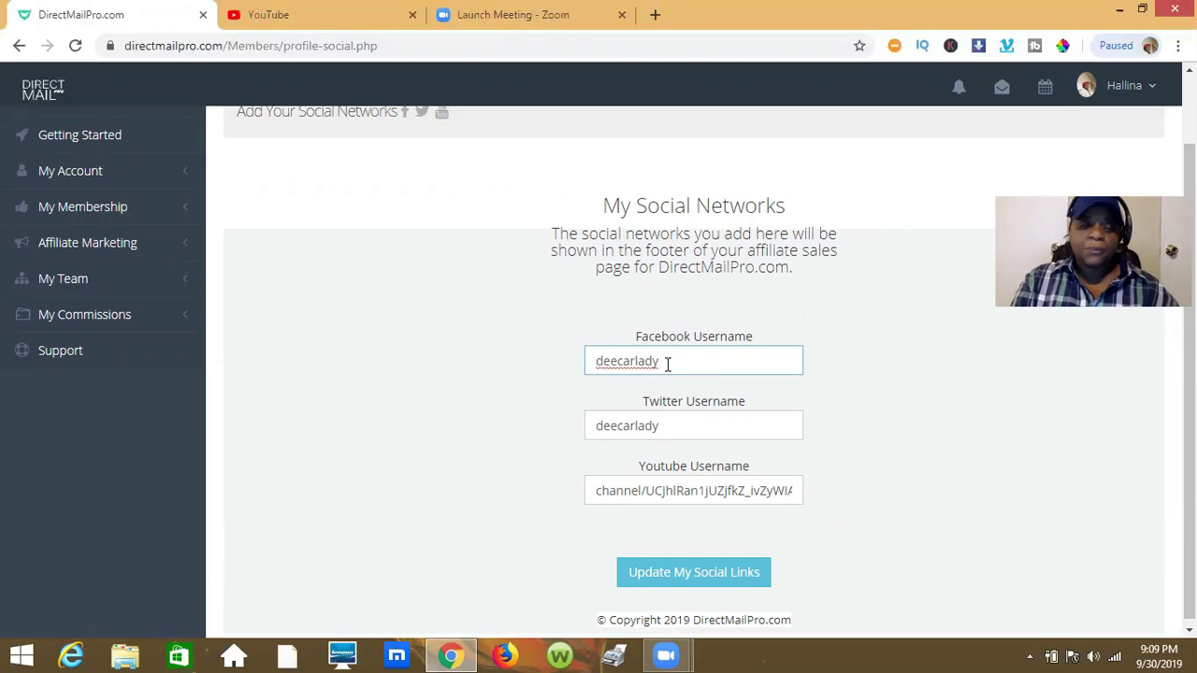
pyautogui.click(689, 433)
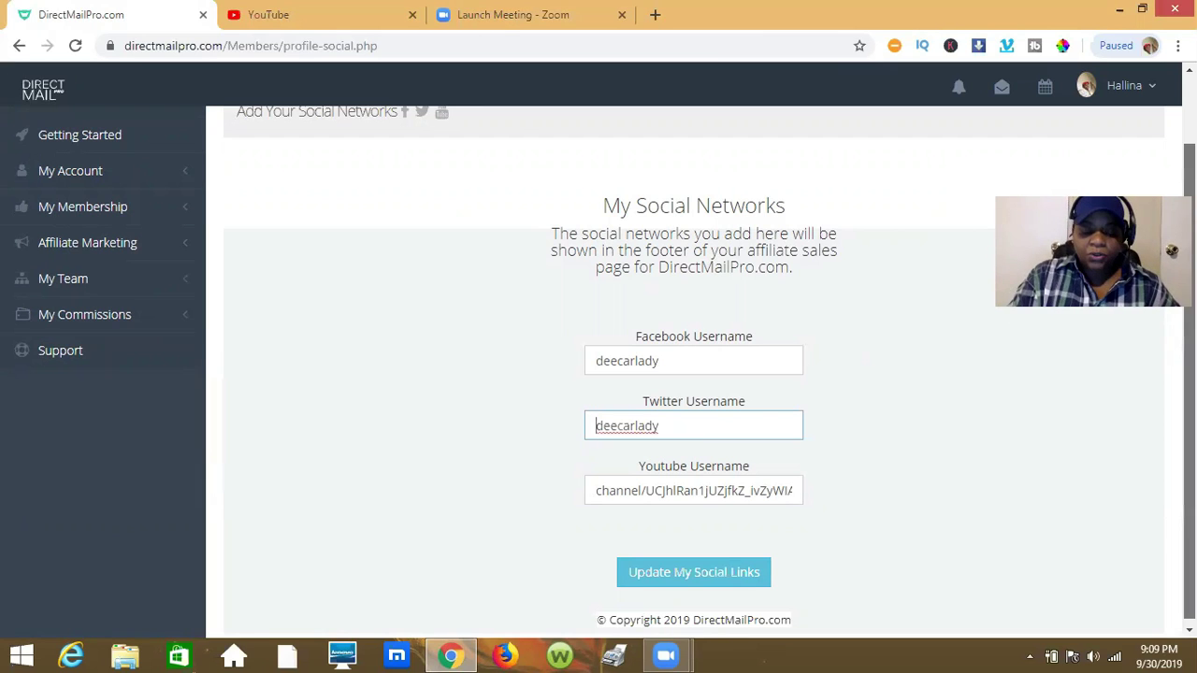
pyautogui.scroll(-1, 782, 474)
# Step: Replace the Youtube Username with "deecarlady" and update the social links
pyautogui.click(782, 474)
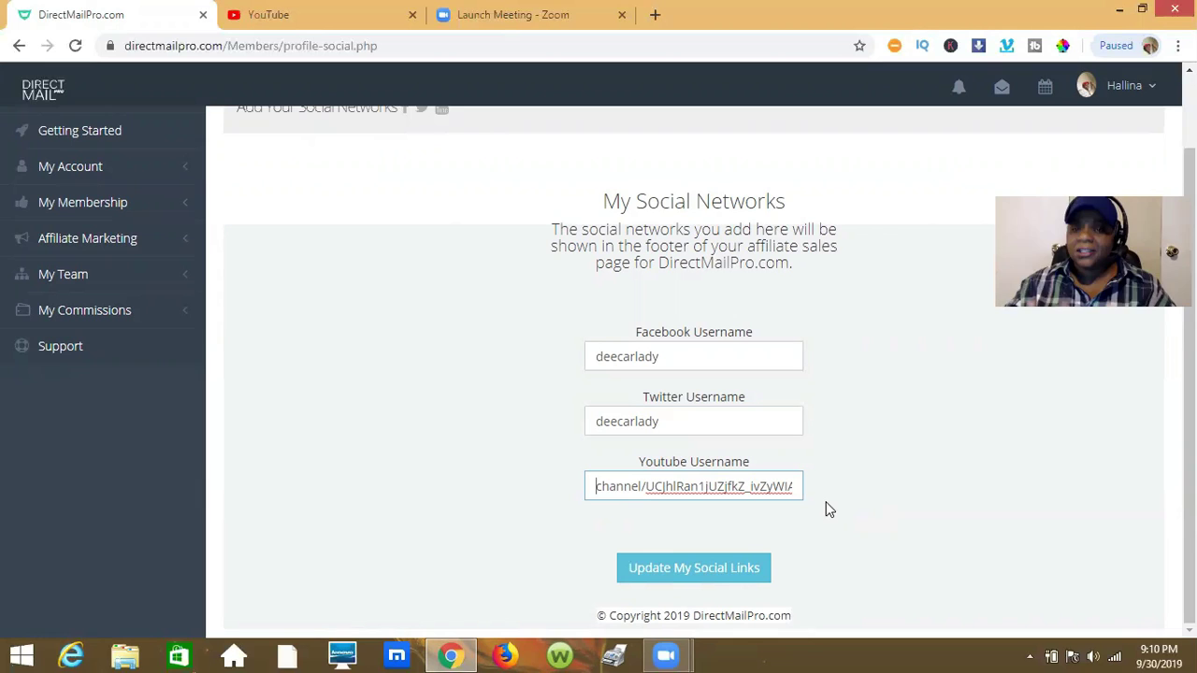
pyautogui.tripleClick(772, 486)
pyautogui.write('deecarlady')
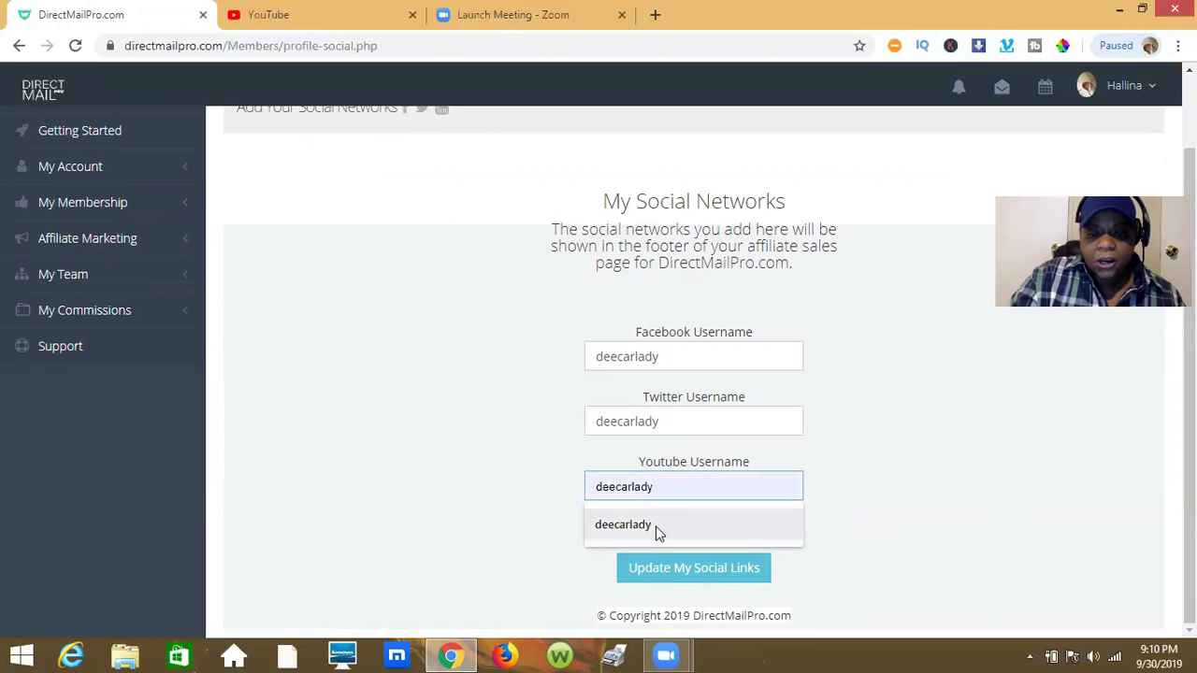
pyautogui.click(657, 528)
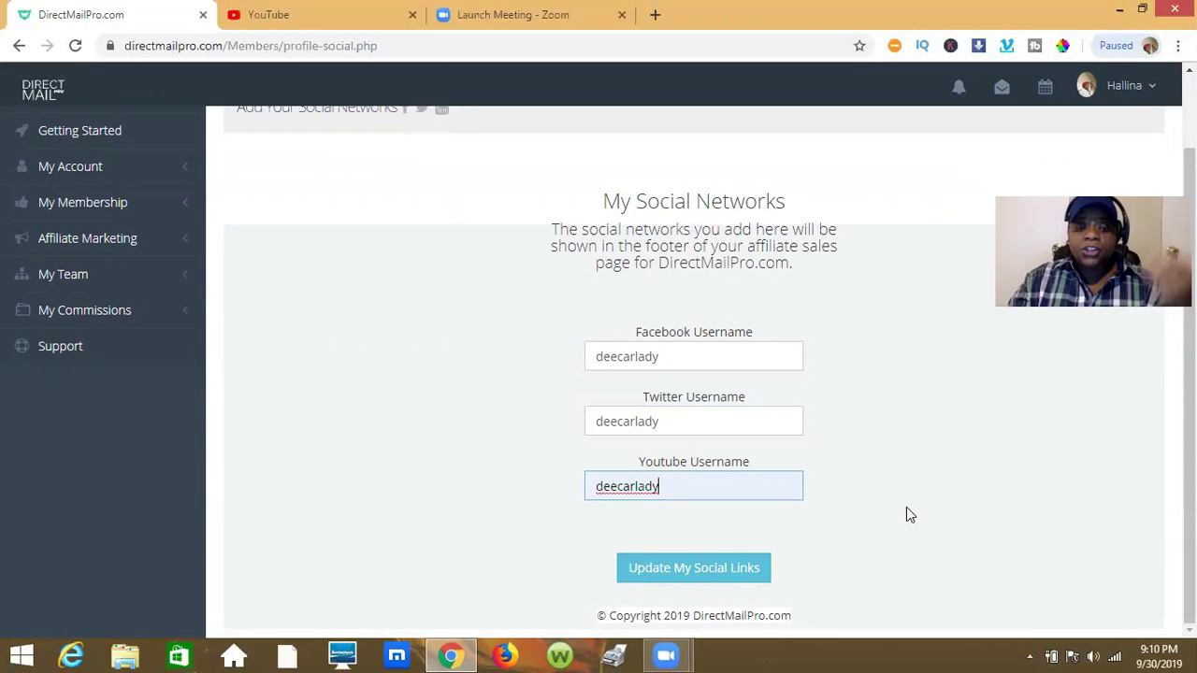
pyautogui.click(728, 568)
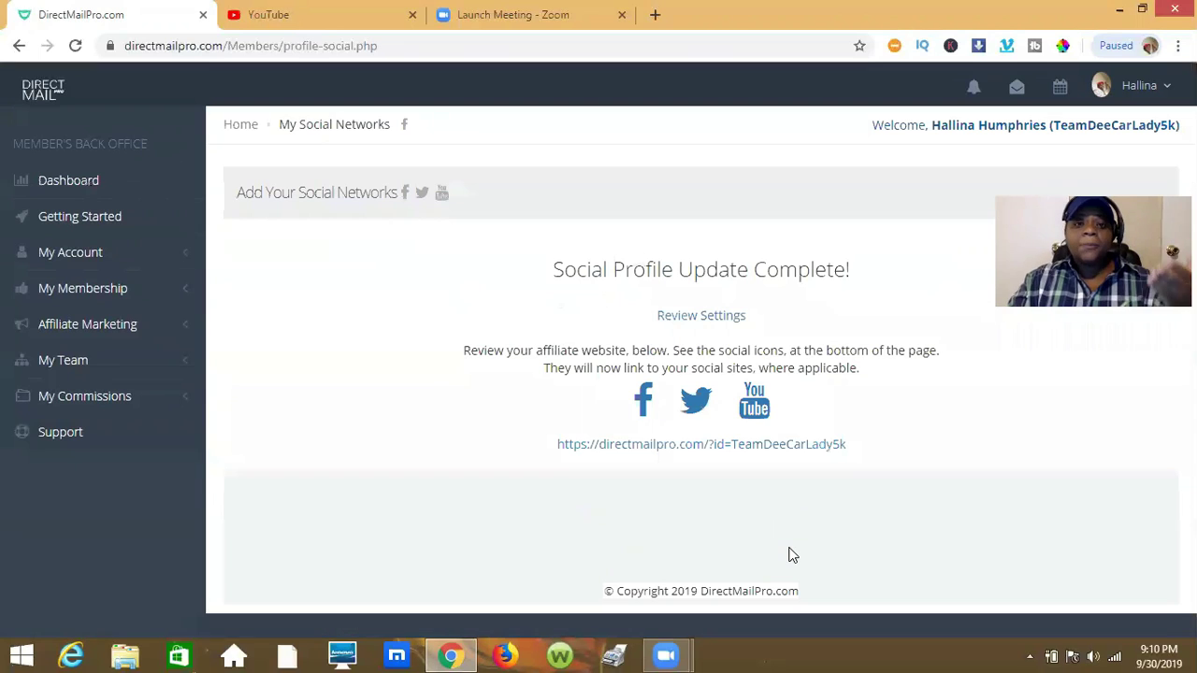
# Step: Check where the updated YouTube link leads and reopen the My Social Links form at the Youtube Username
pyautogui.click(761, 403)
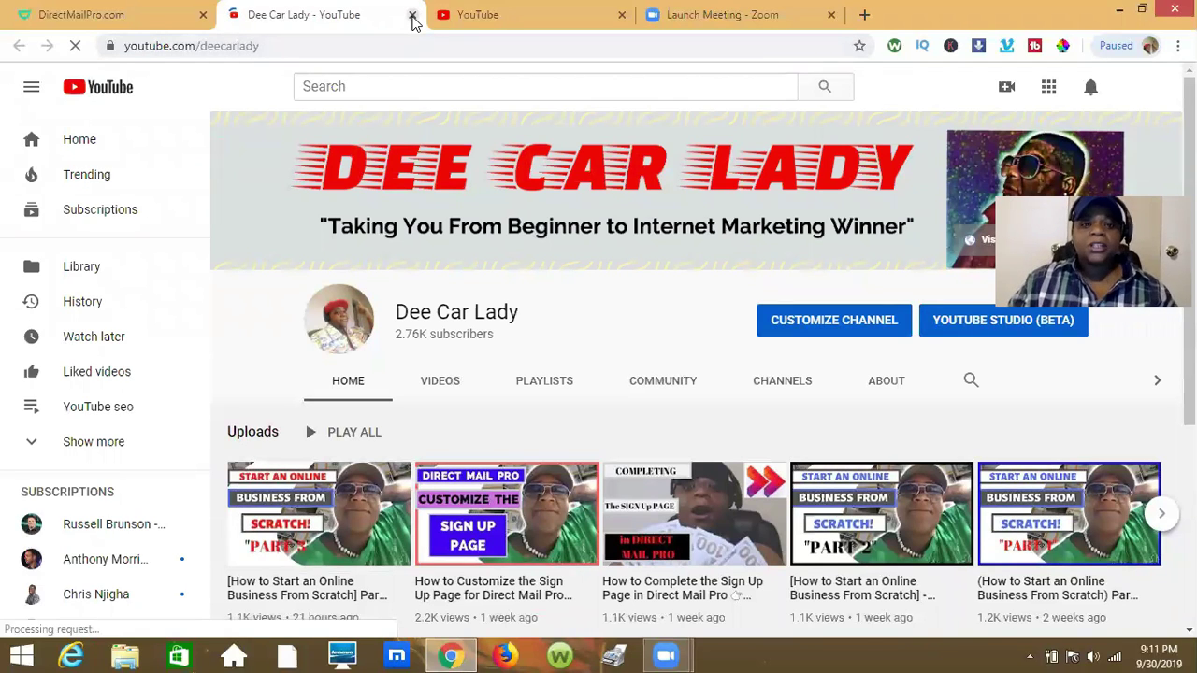
pyautogui.click(412, 16)
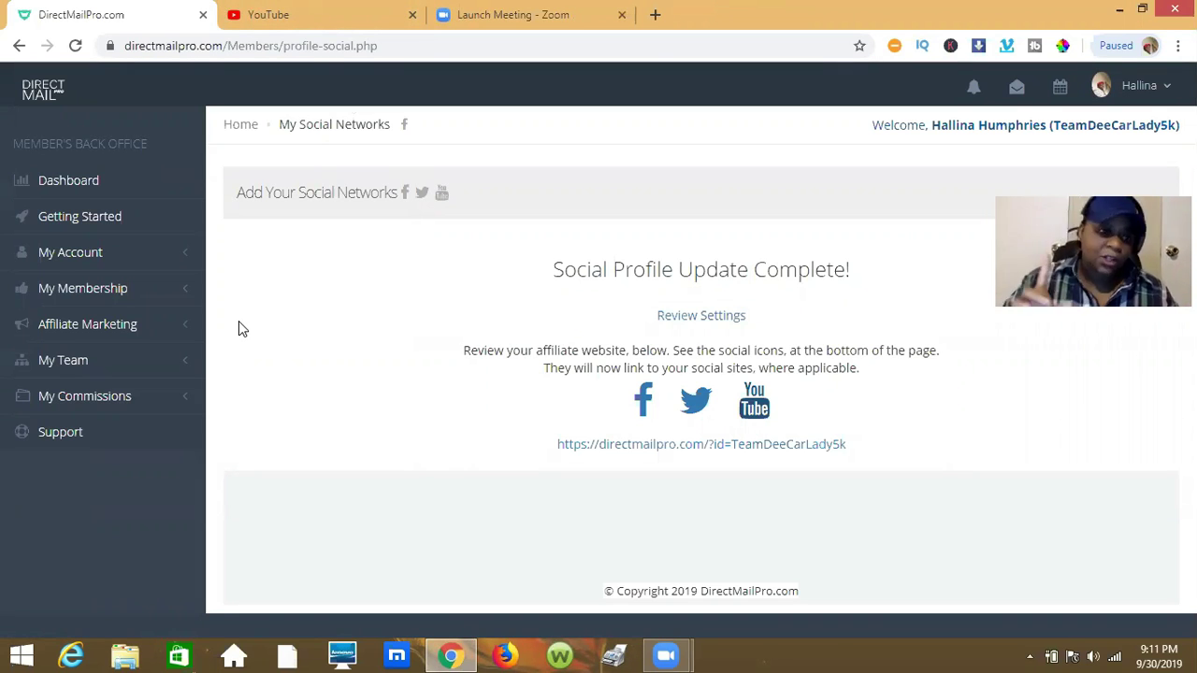
pyautogui.click(163, 255)
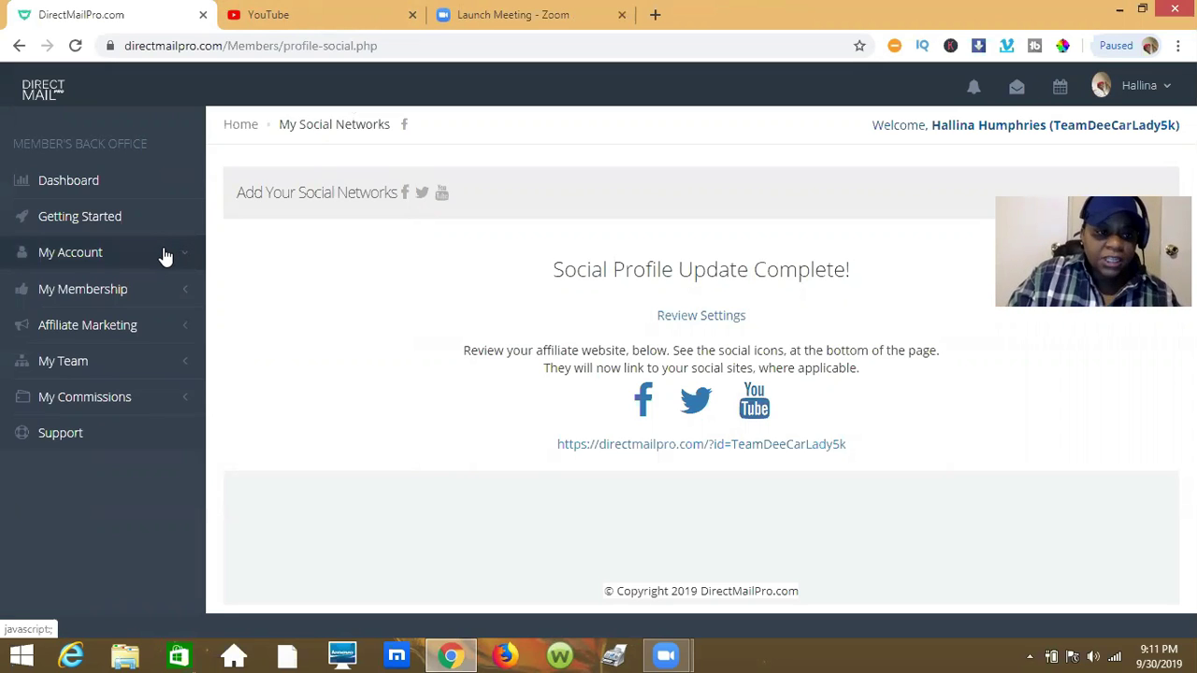
pyautogui.click(134, 348)
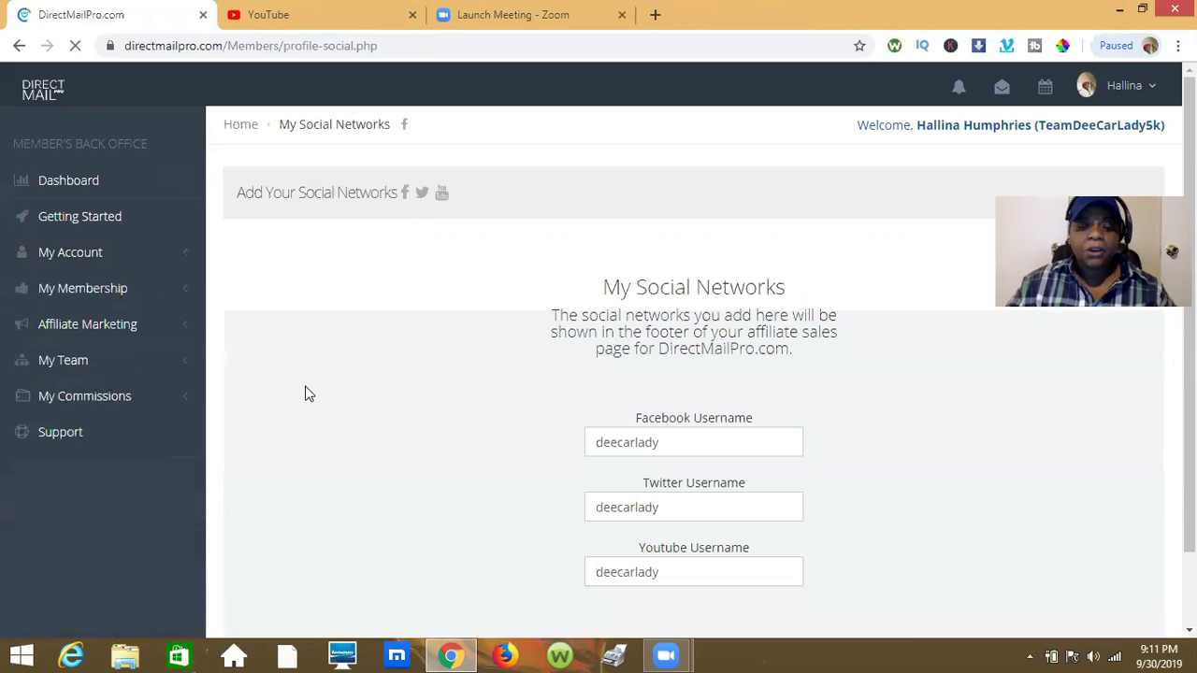
pyautogui.click(598, 572)
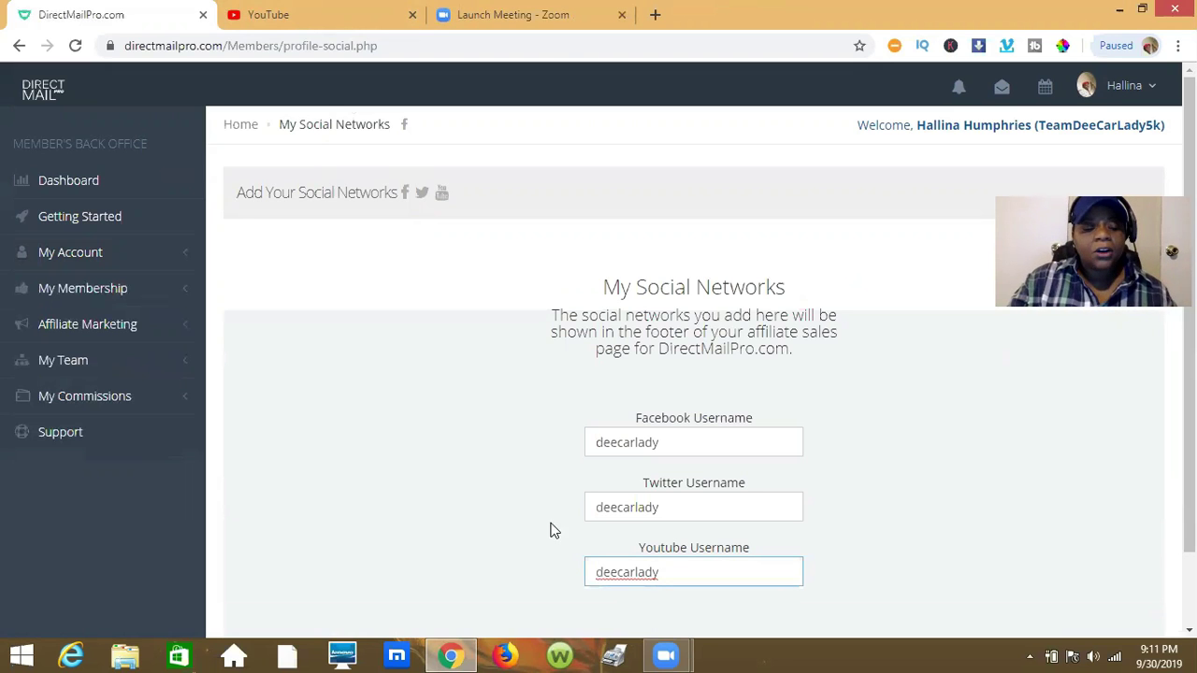
# Step: Switch to YouTube and open your own channel page by way of YouTube Studio
pyautogui.click(325, 12)
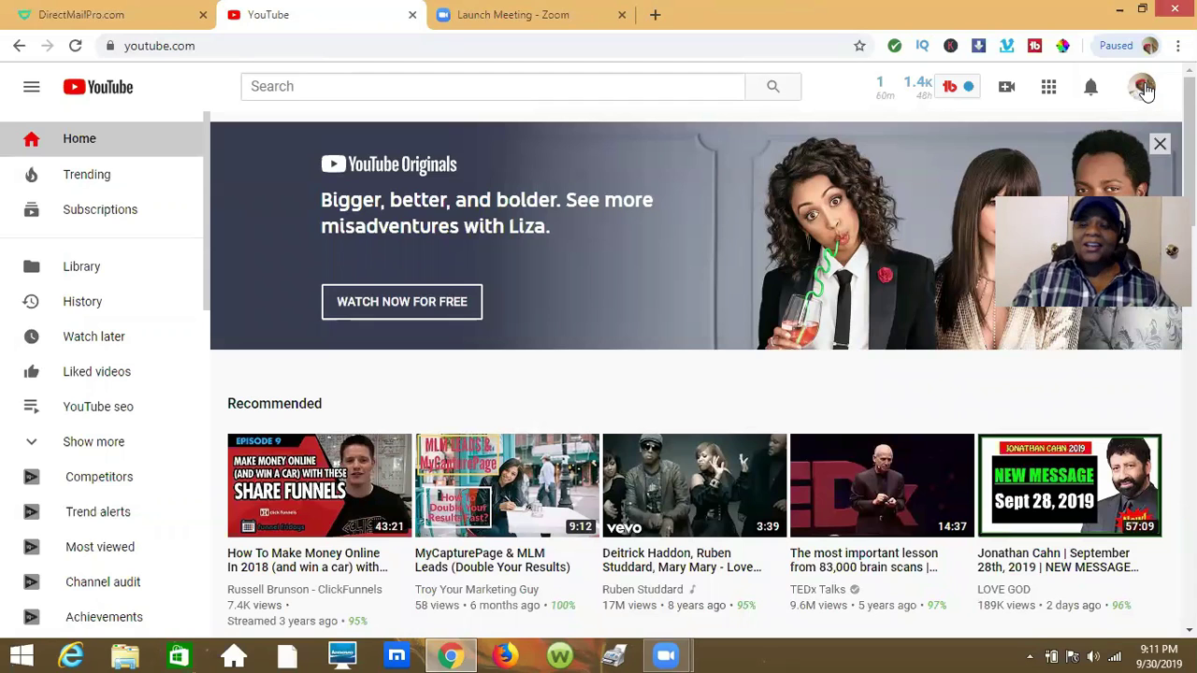
pyautogui.click(1143, 87)
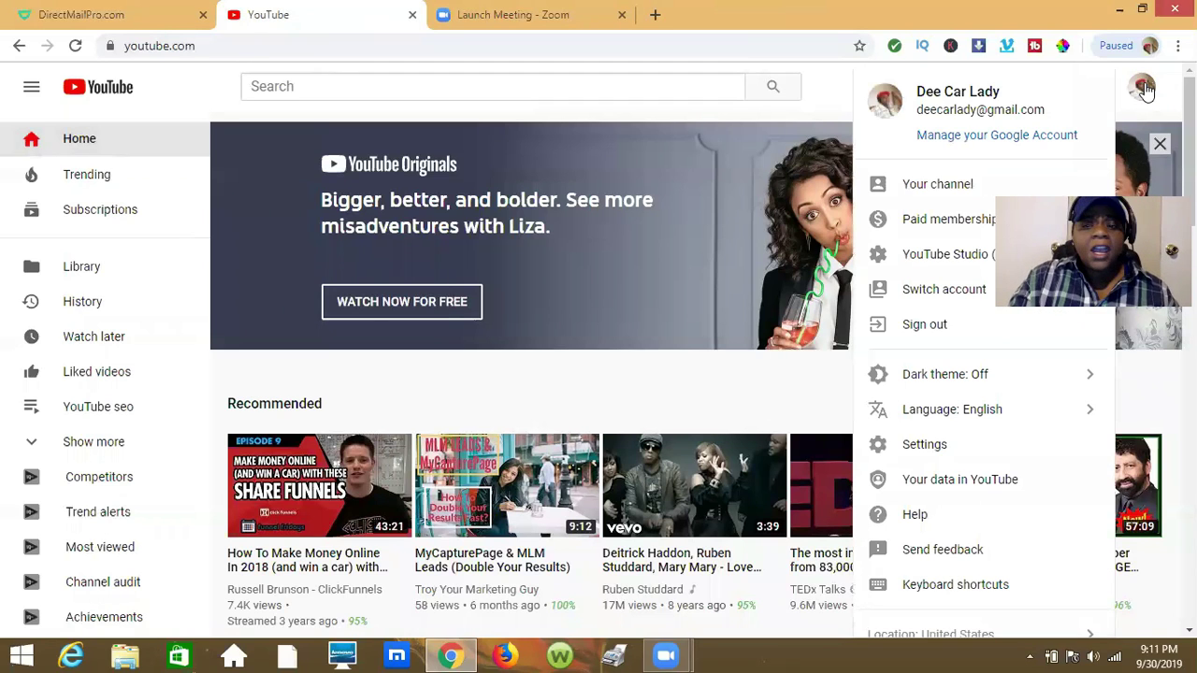
pyautogui.click(970, 261)
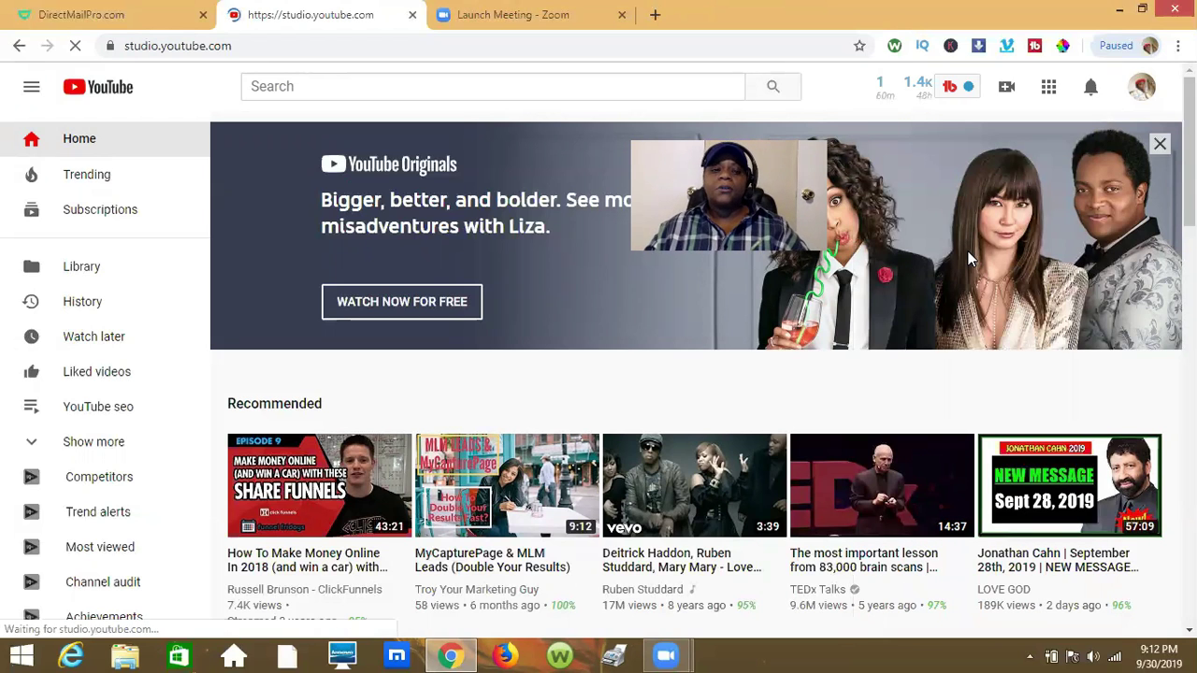
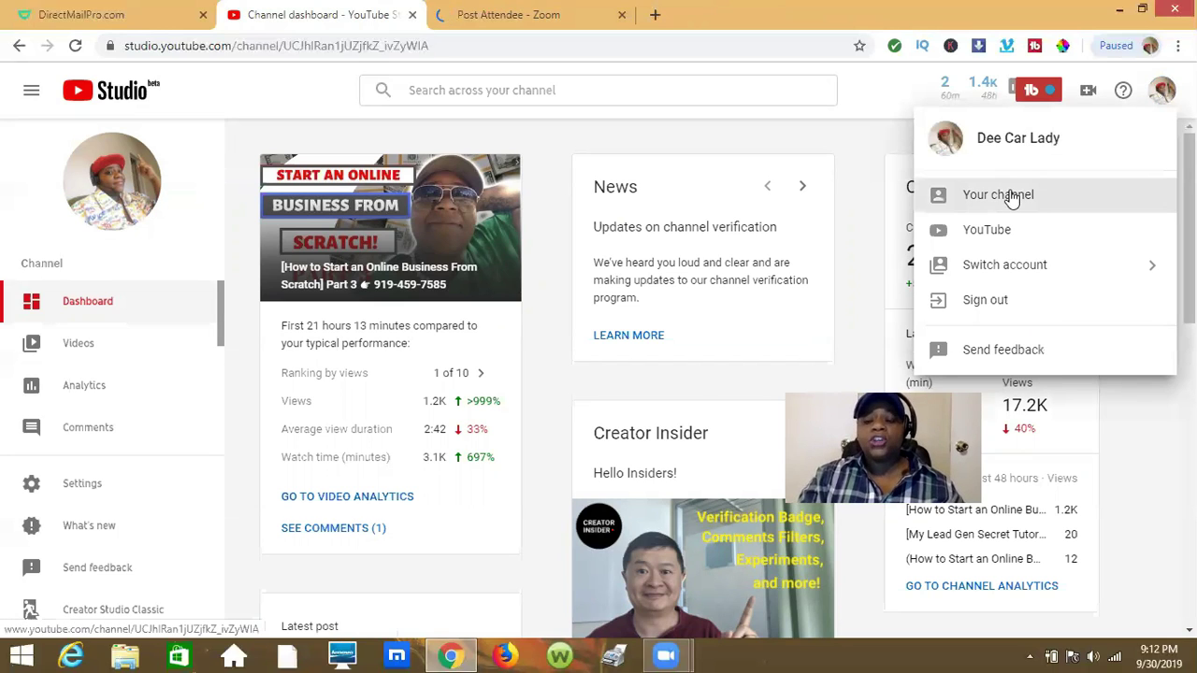
pyautogui.click(1015, 193)
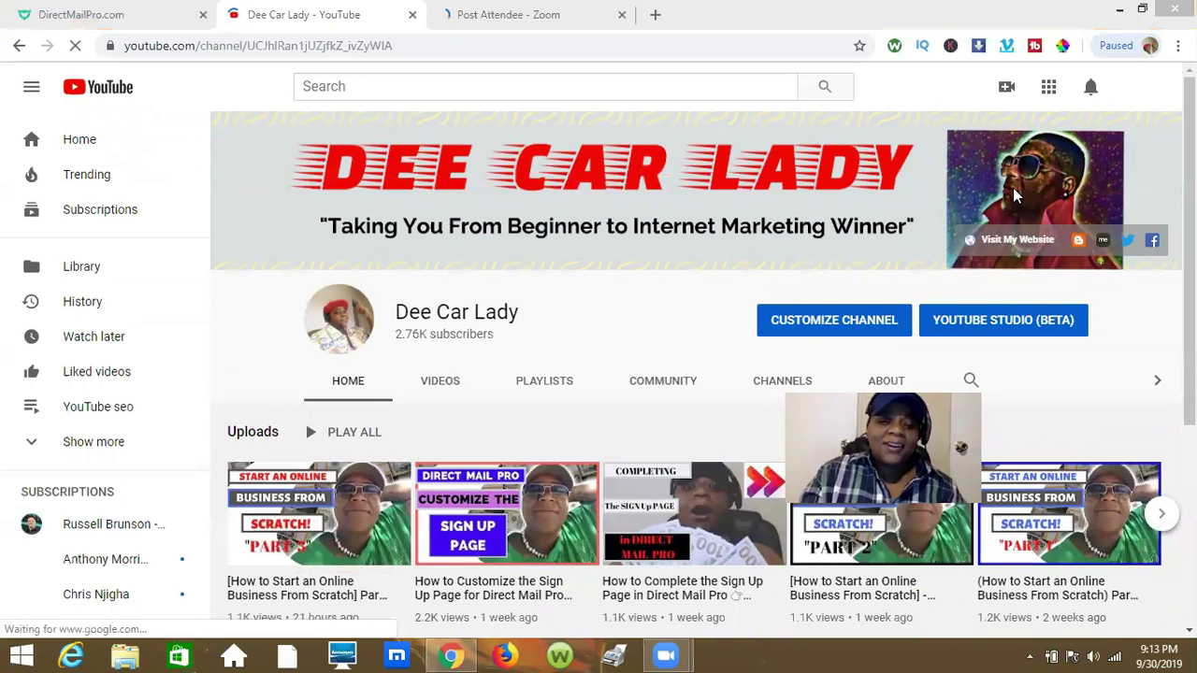
pyautogui.press('super+c')
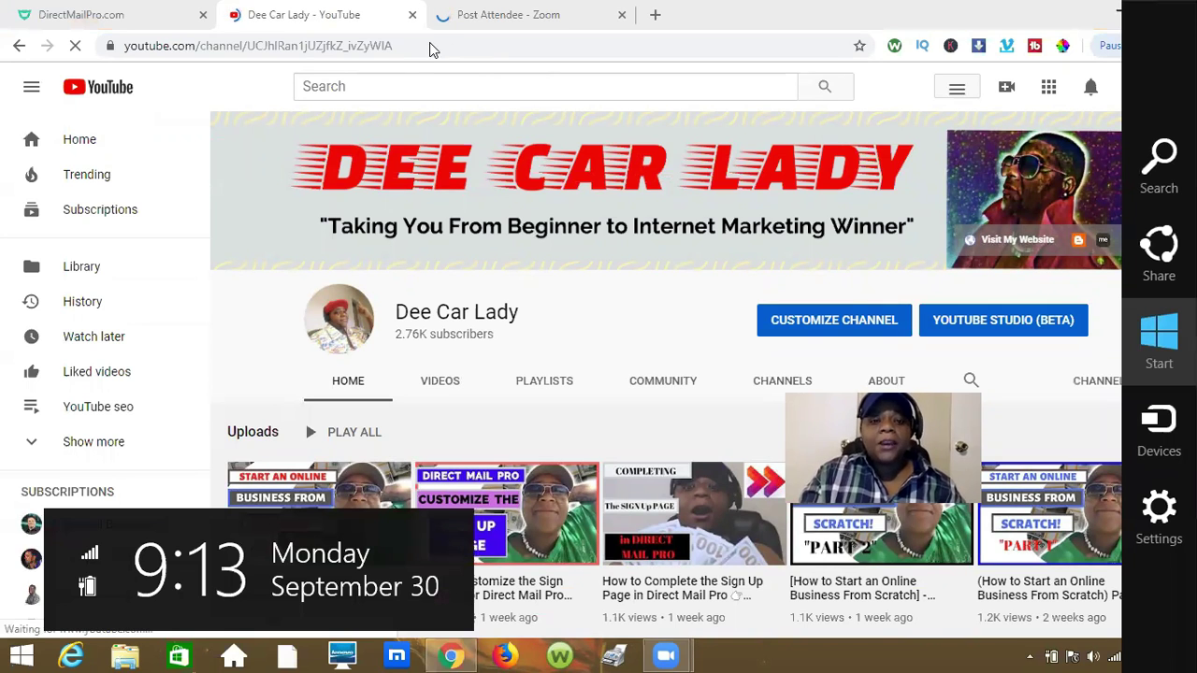
pyautogui.press('Escape')
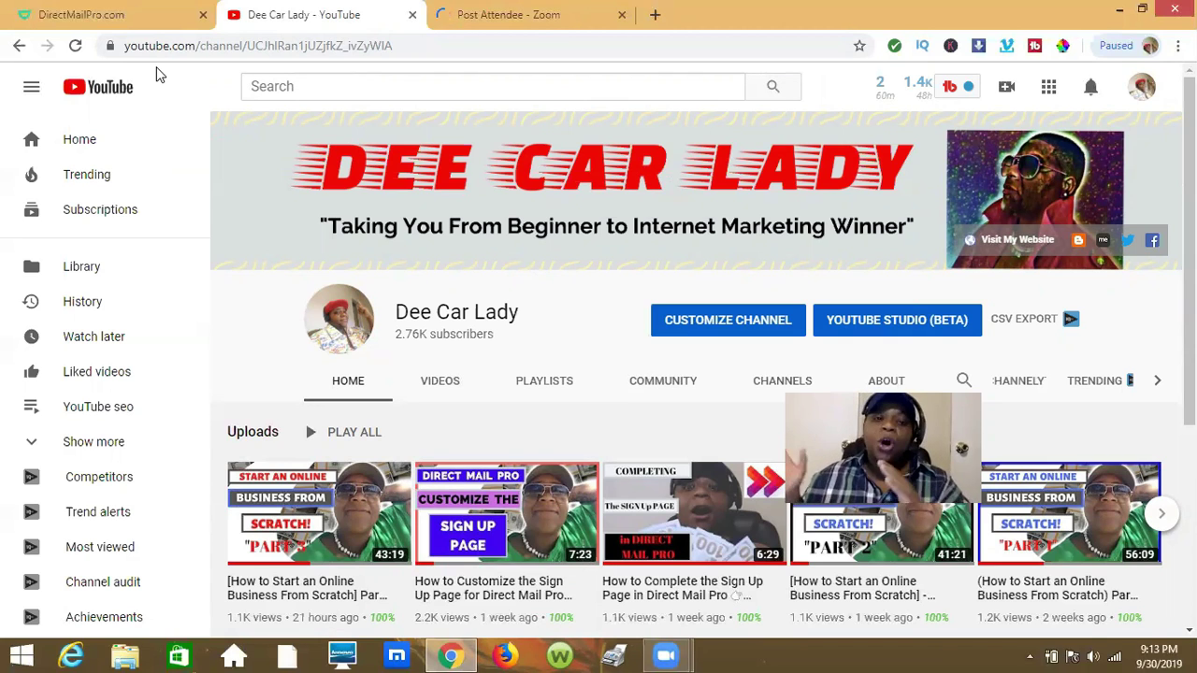
# Step: Copy the part of the channel's web address after youtube.com/, from "channel/" through the channel ID
pyautogui.click(406, 45)
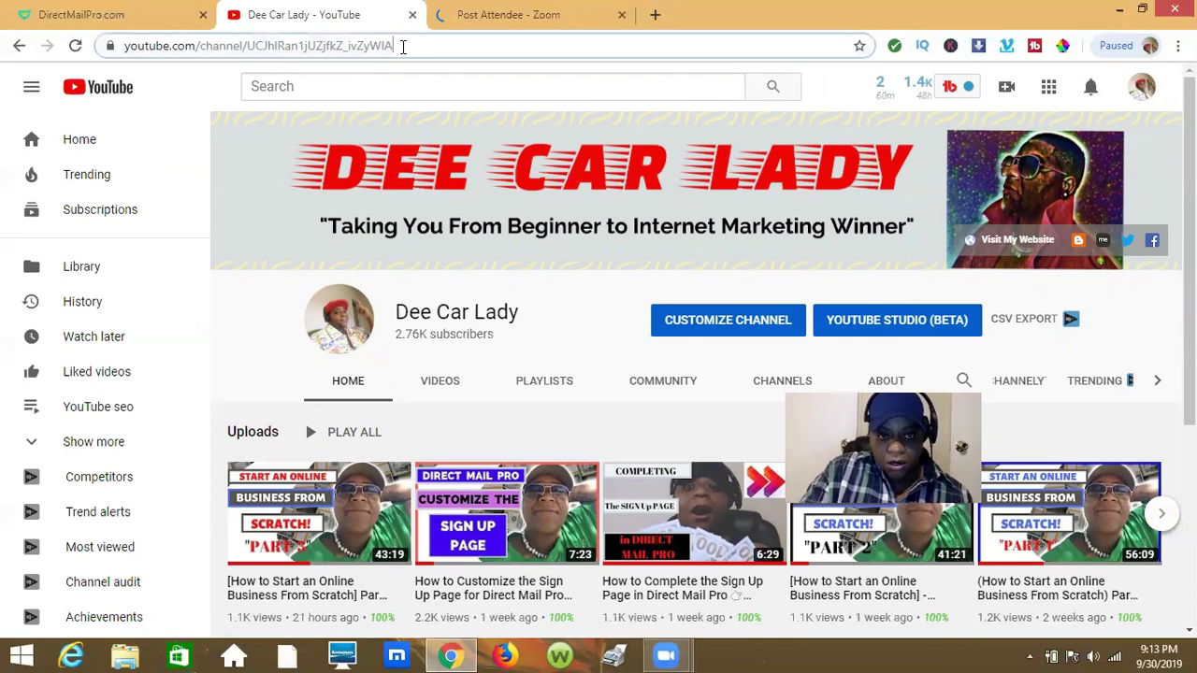
pyautogui.moveTo(395, 45); pyautogui.dragTo(259, 52)
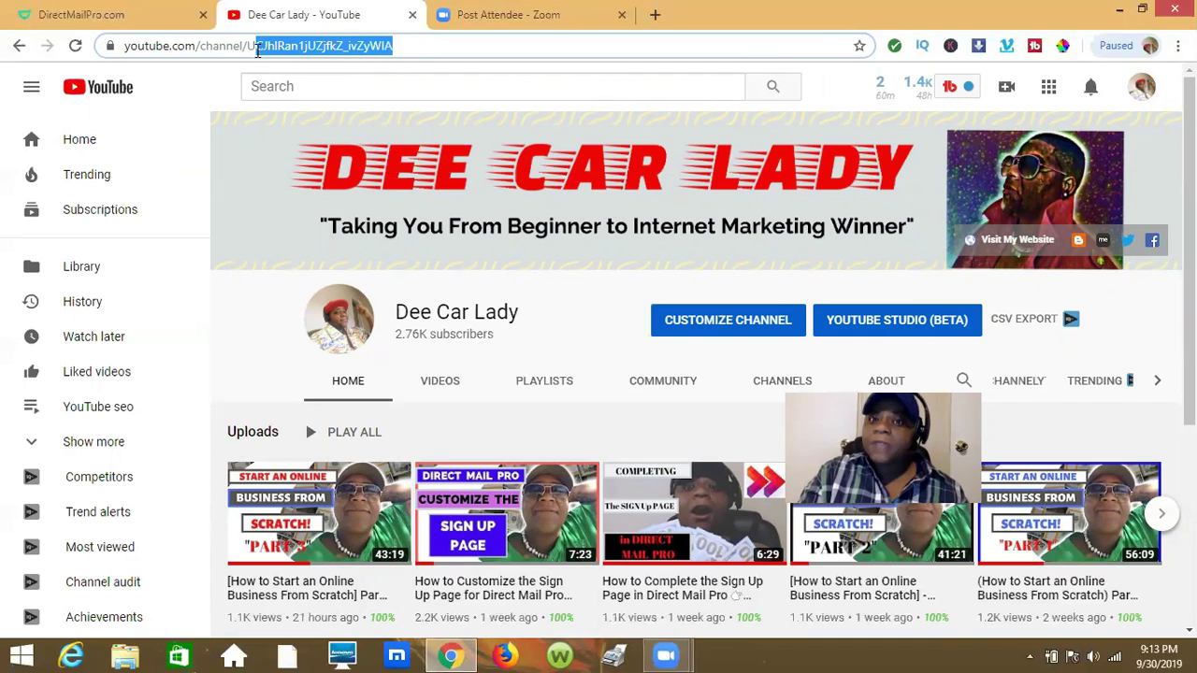
pyautogui.moveTo(257, 51); pyautogui.dragTo(196, 45)
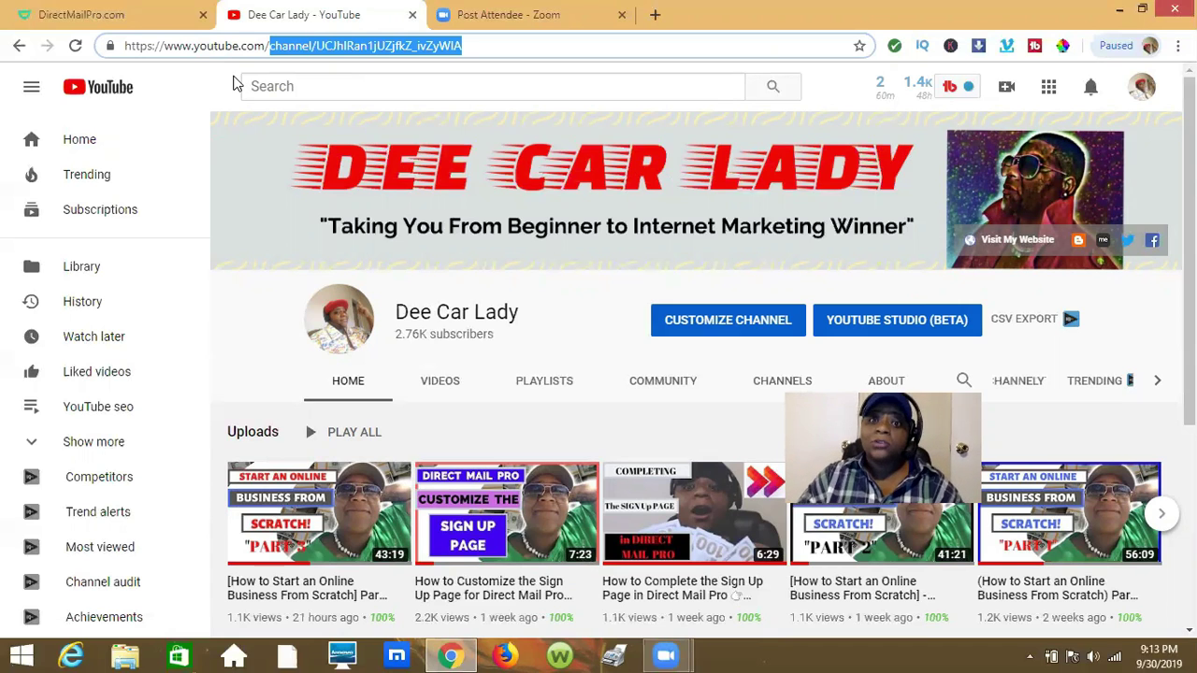
pyautogui.rightClick(361, 44)
pyautogui.click(393, 109)
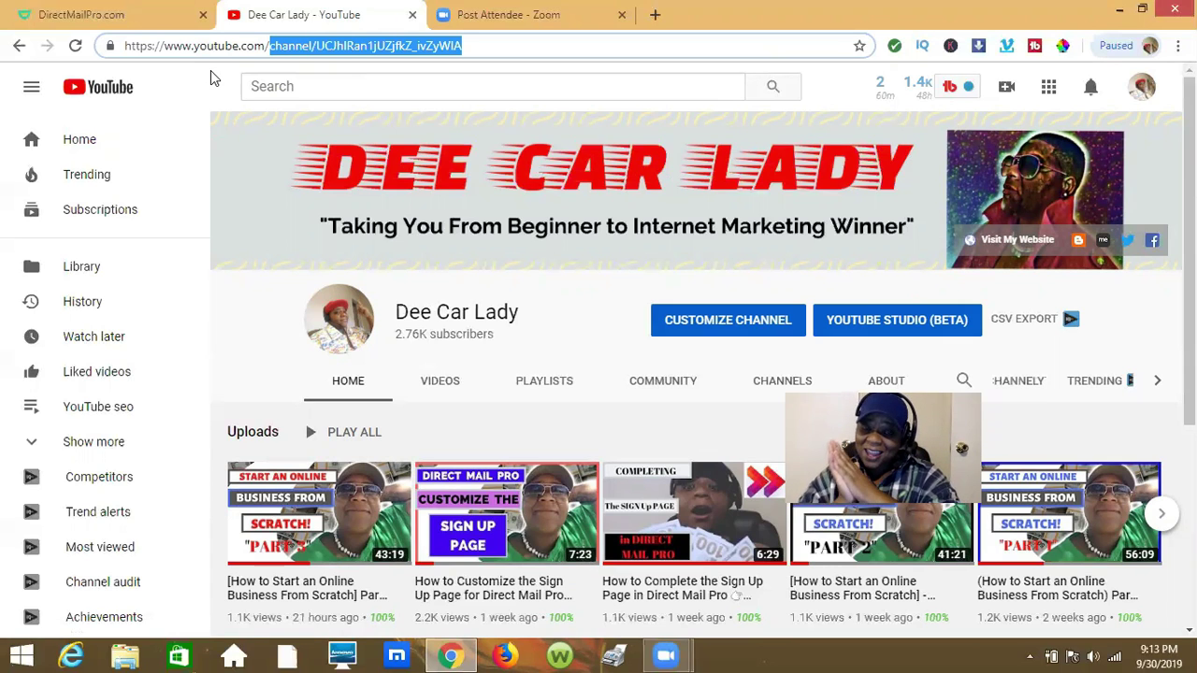
# Step: Return to DirectMailPro, replace the Youtube Username with the copied "channel/" path and update the social links
pyautogui.click(124, 7)
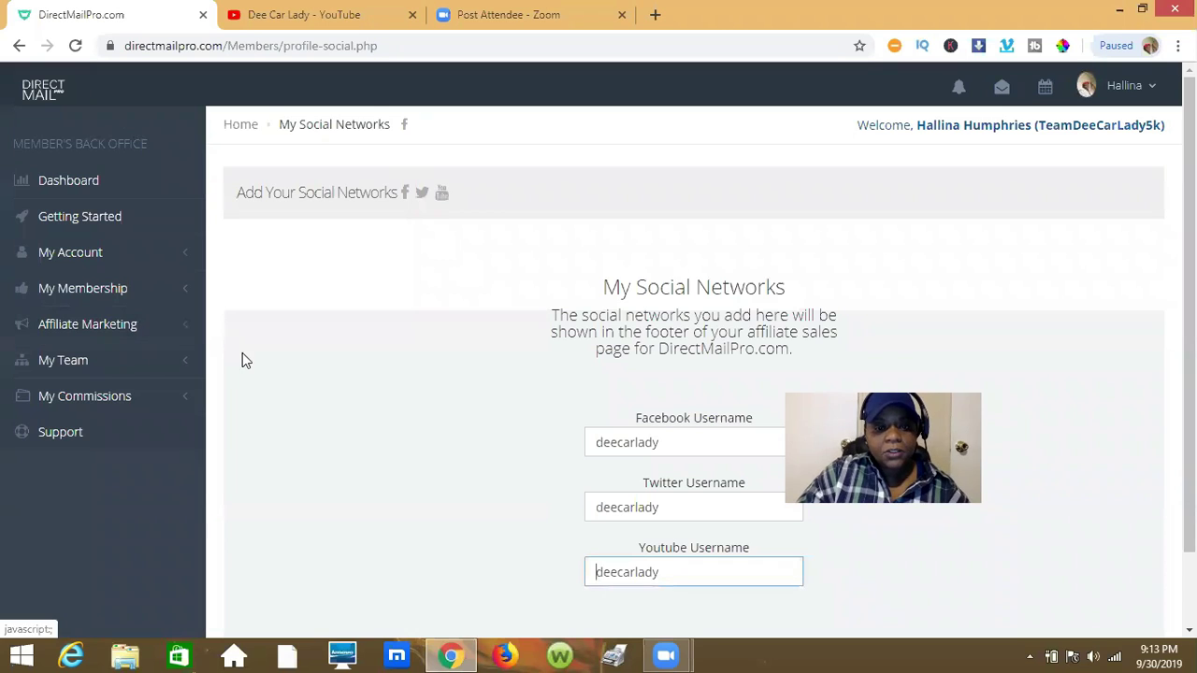
pyautogui.click(591, 507)
pyautogui.click(738, 561)
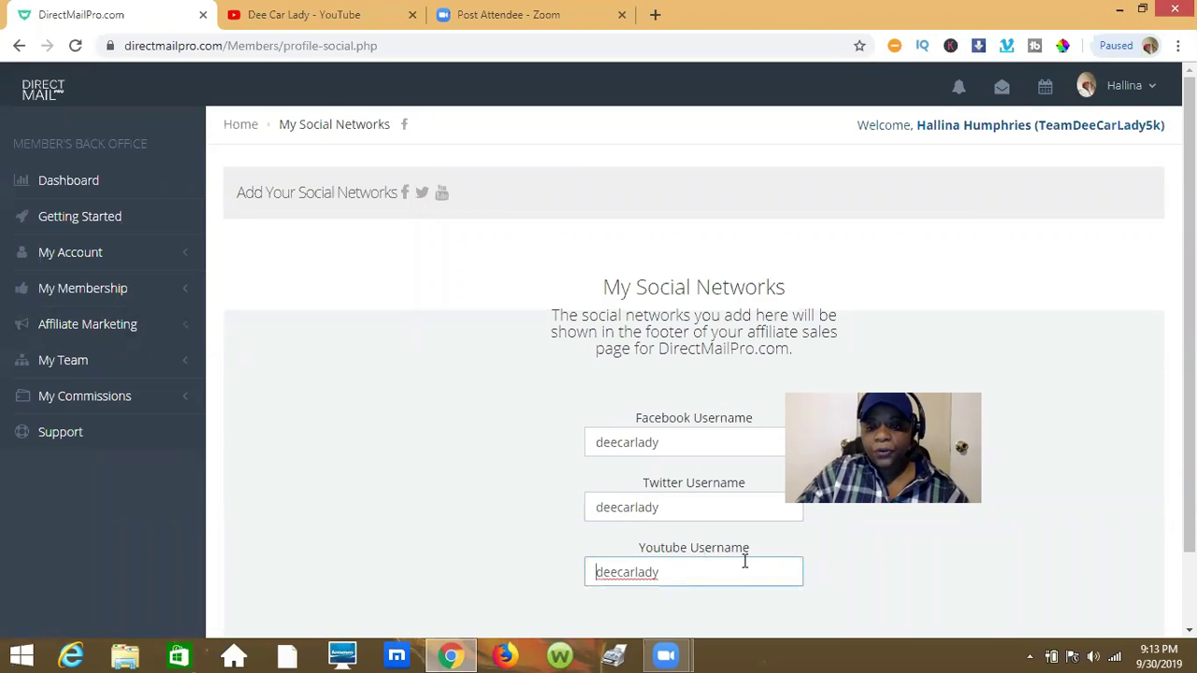
pyautogui.hotkey('ctrl', 'a')
pyautogui.rightClick(657, 575)
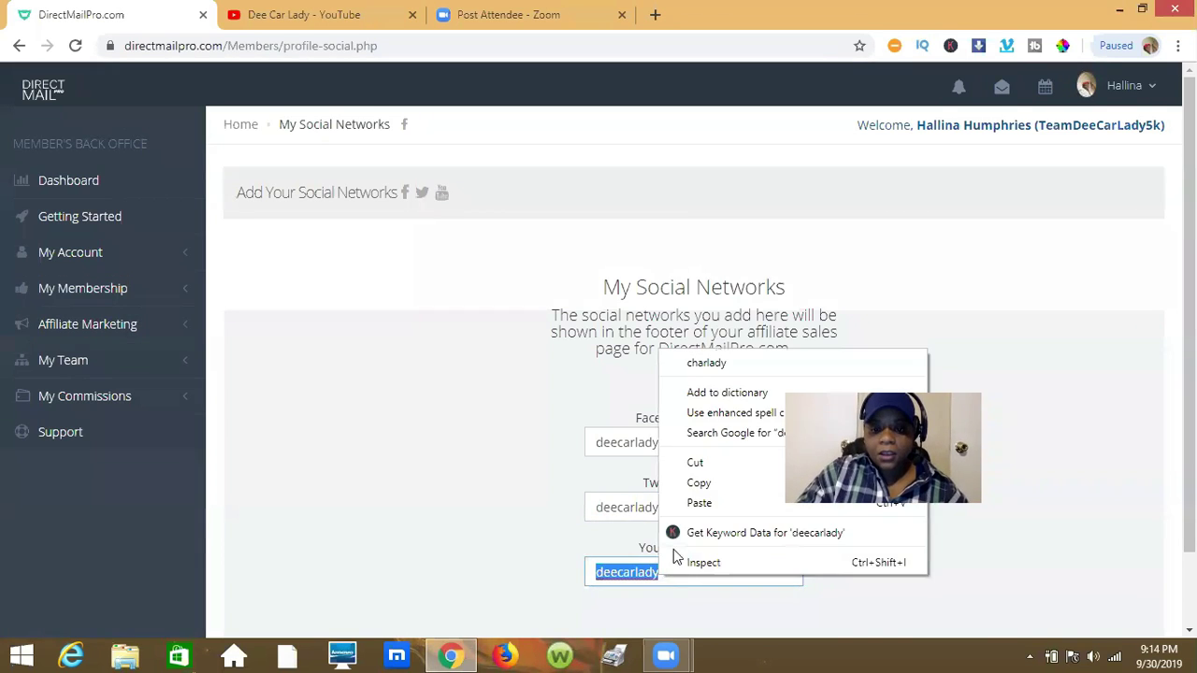
pyautogui.click(714, 505)
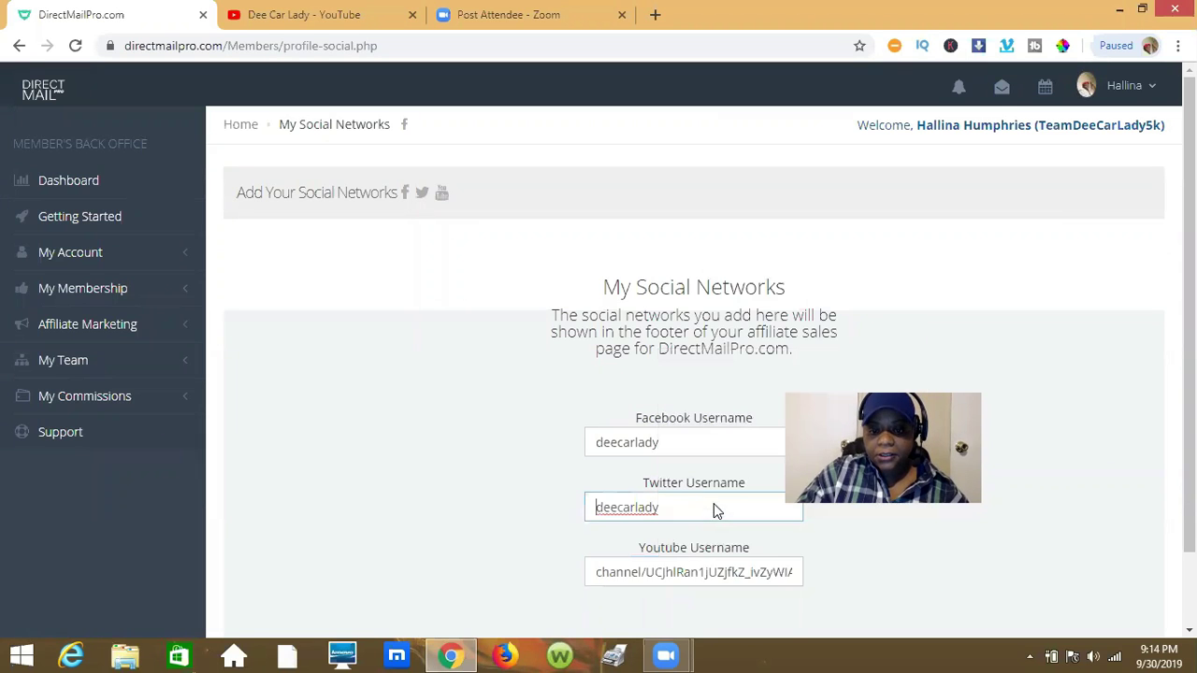
pyautogui.scroll(-2, 935, 486)
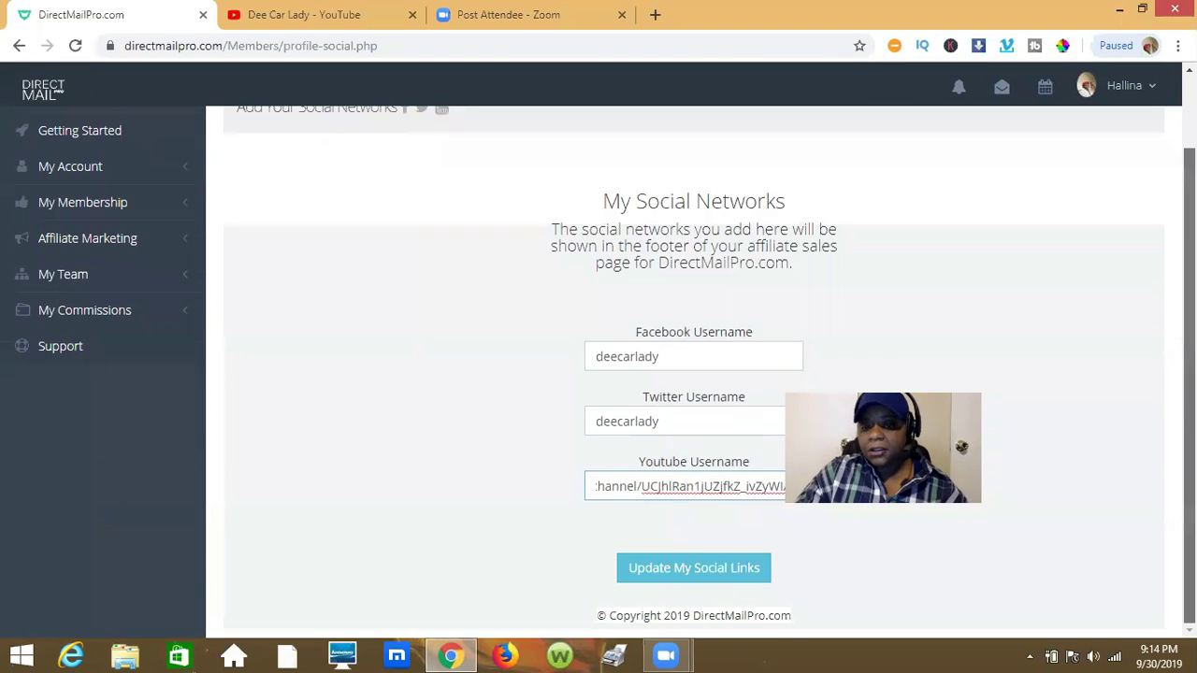
pyautogui.click(710, 570)
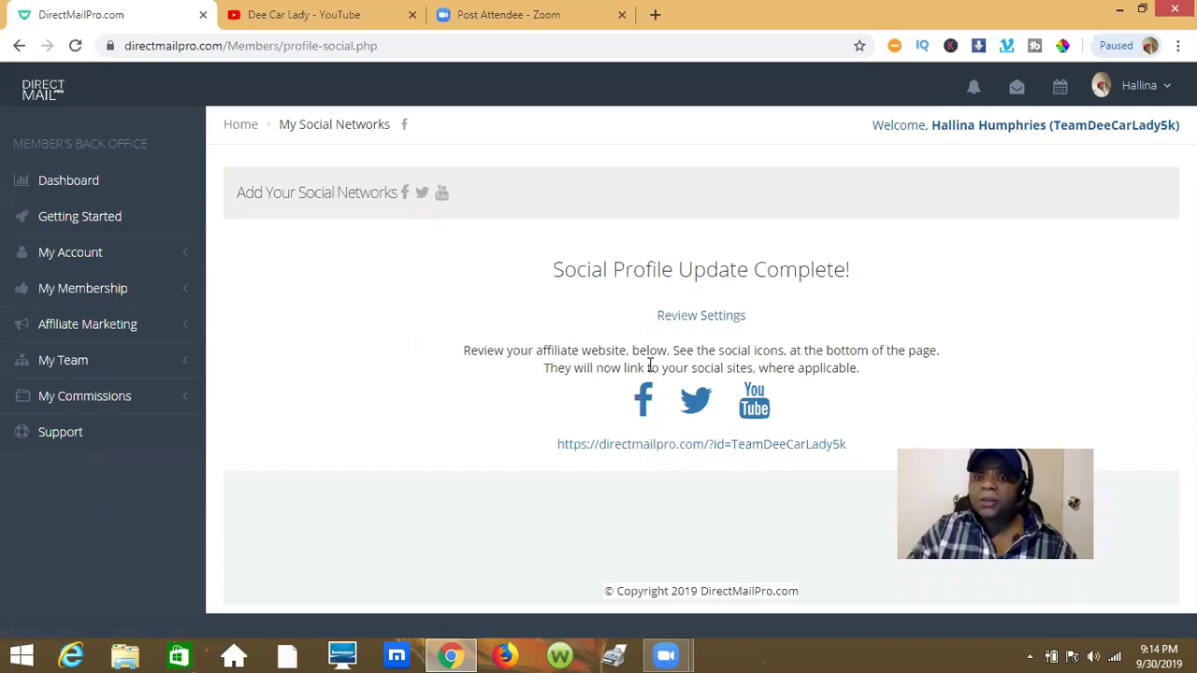
# Step: Test the Facebook, Twitter and YouTube links on the social profile confirmation page
pyautogui.click(643, 400)
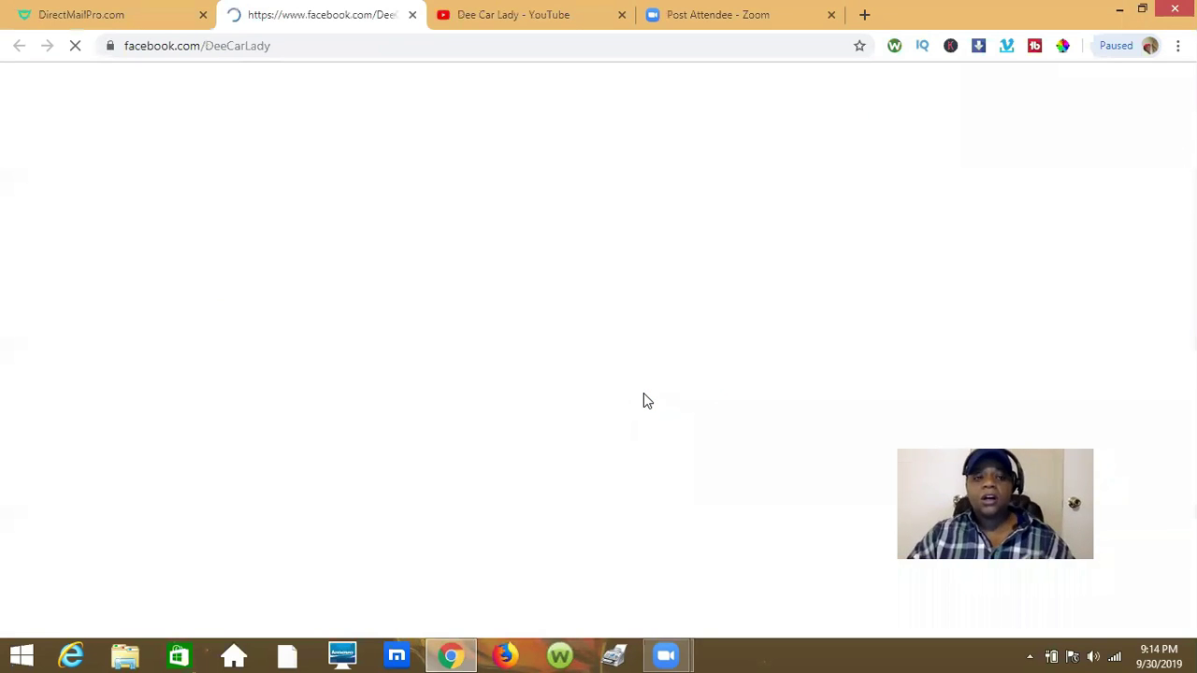
pyautogui.press('super+c')
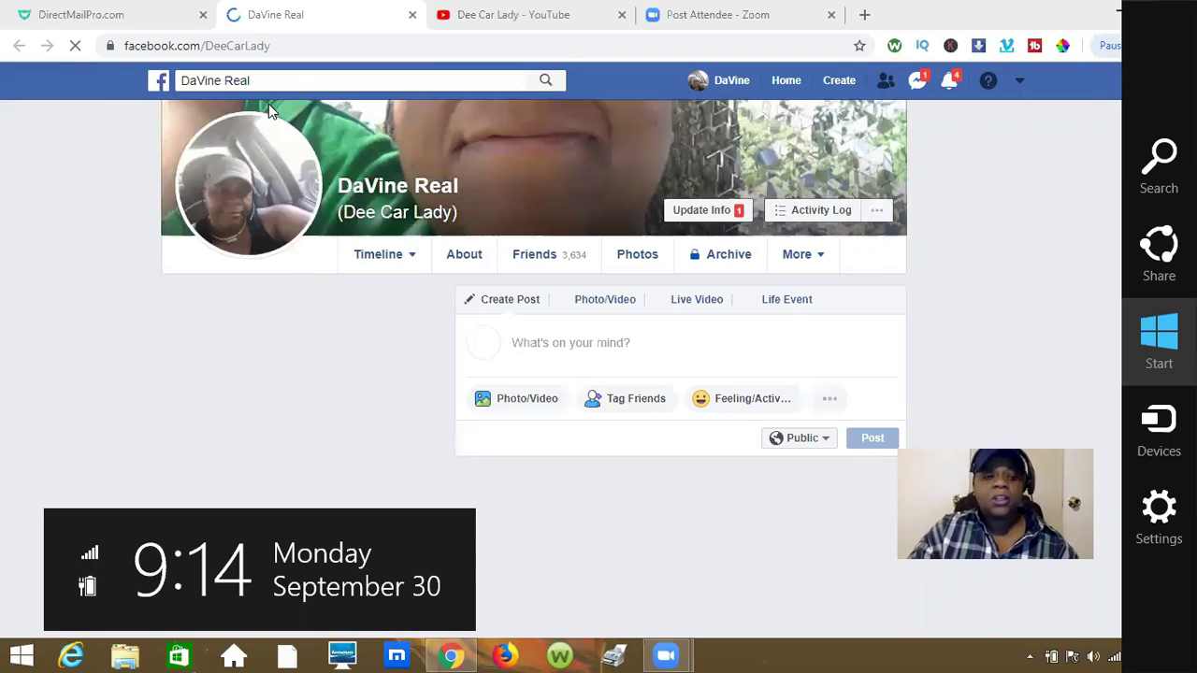
pyautogui.click(413, 16)
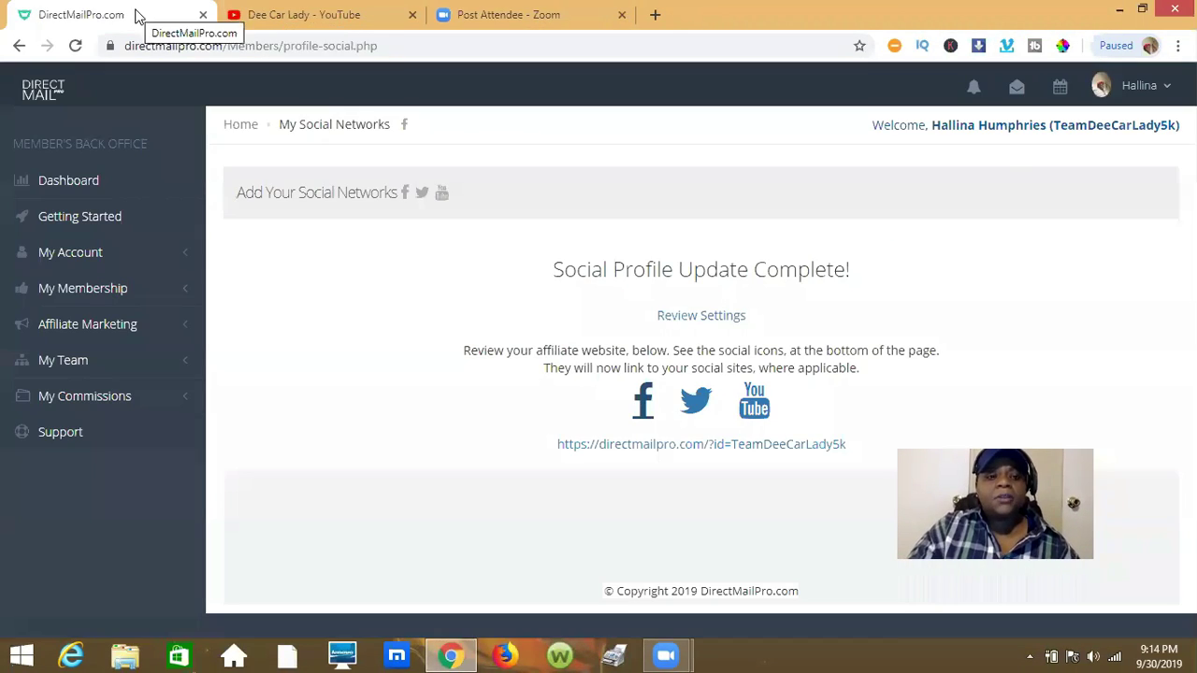
pyautogui.click(696, 402)
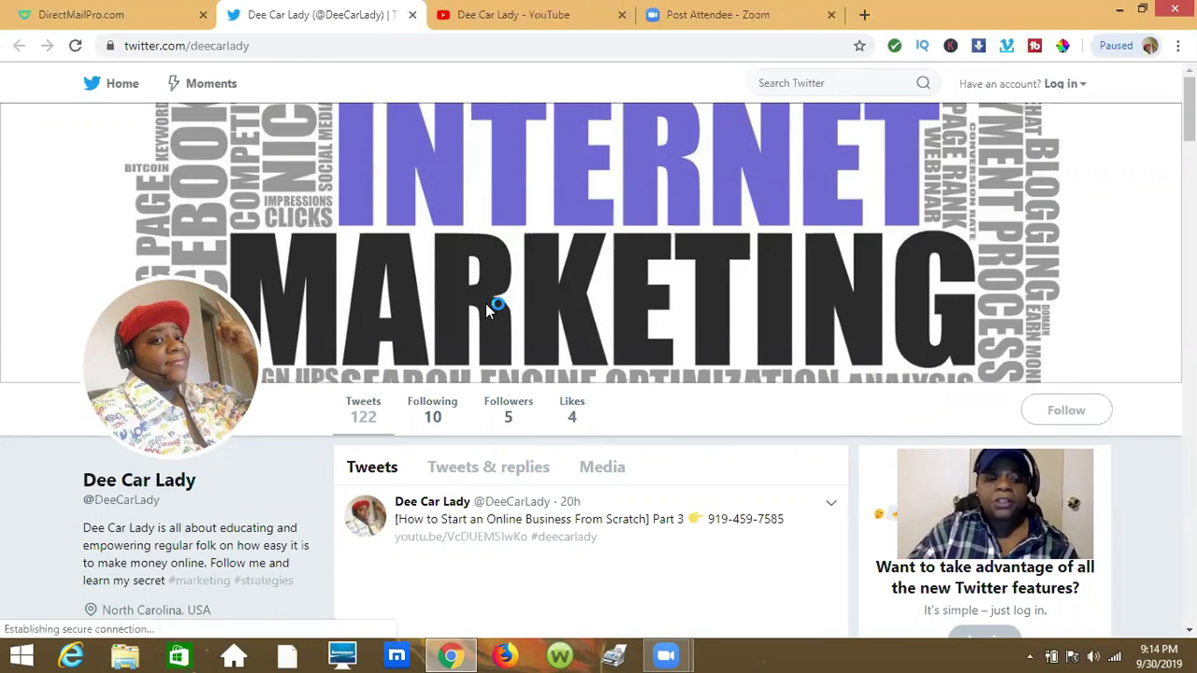
pyautogui.click(131, 9)
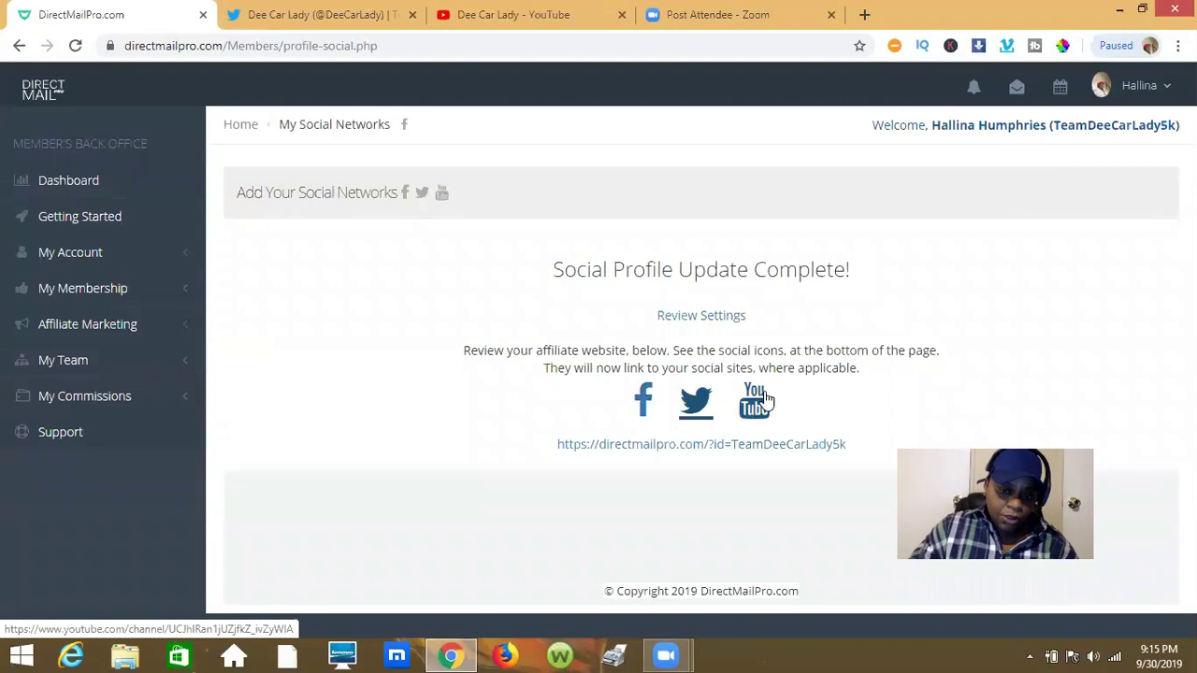
pyautogui.click(757, 404)
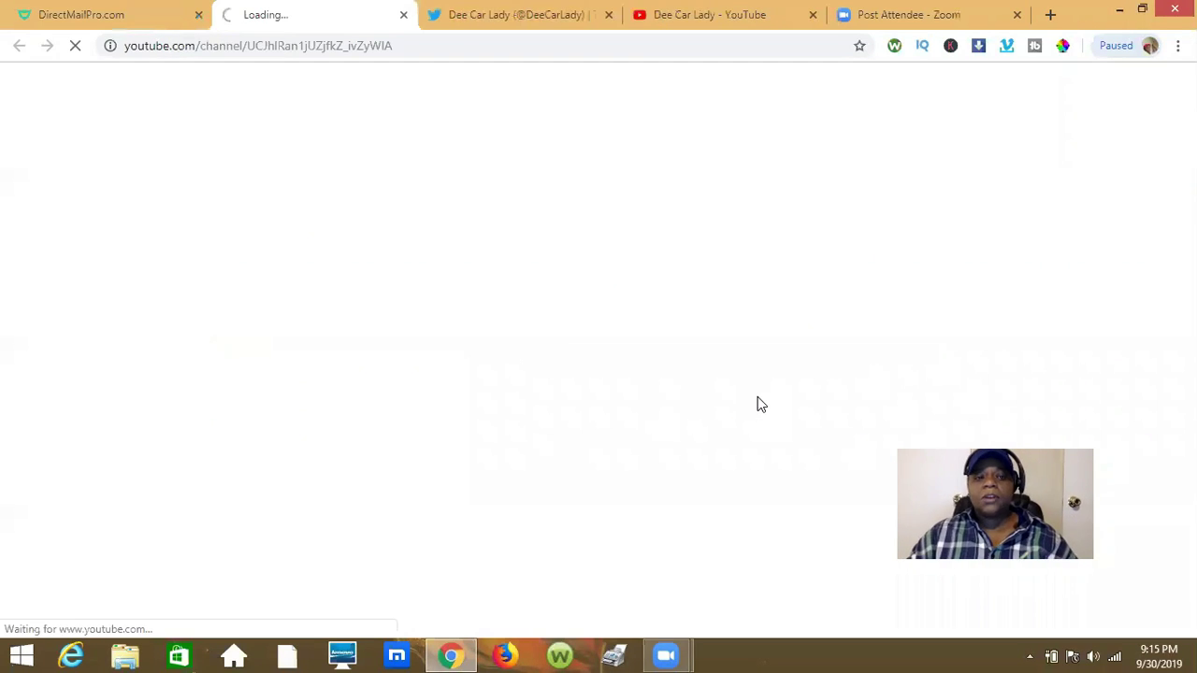